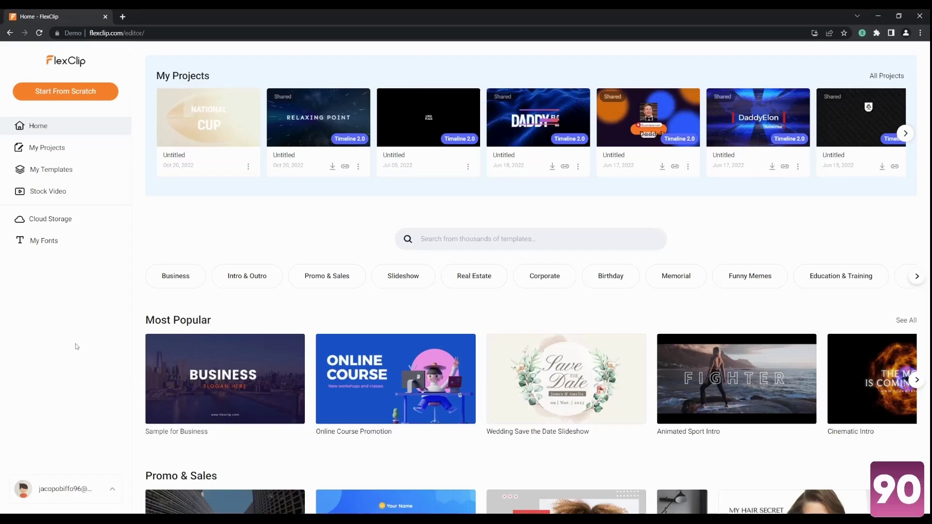
Step: Browse the uploaded files in Cloud Storage, then view the empty My Fonts page
left_click(101, 228)
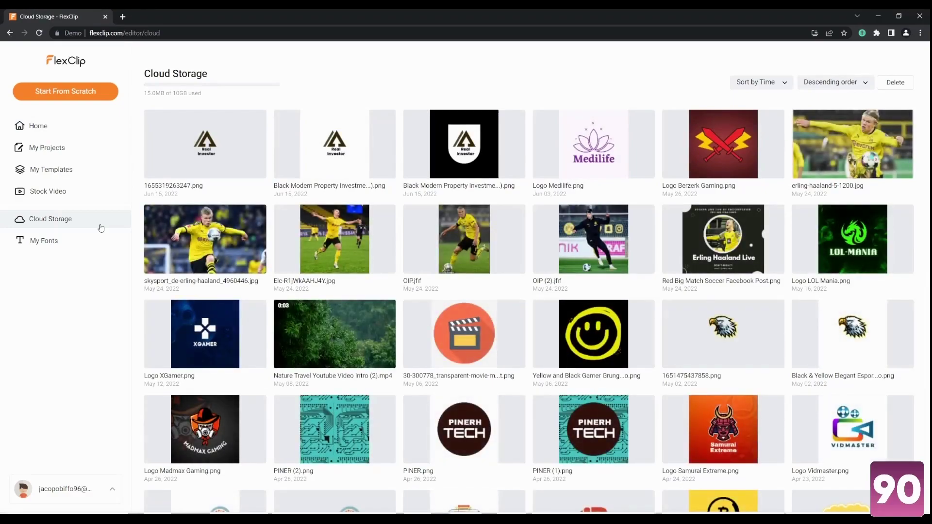
left_click(86, 244)
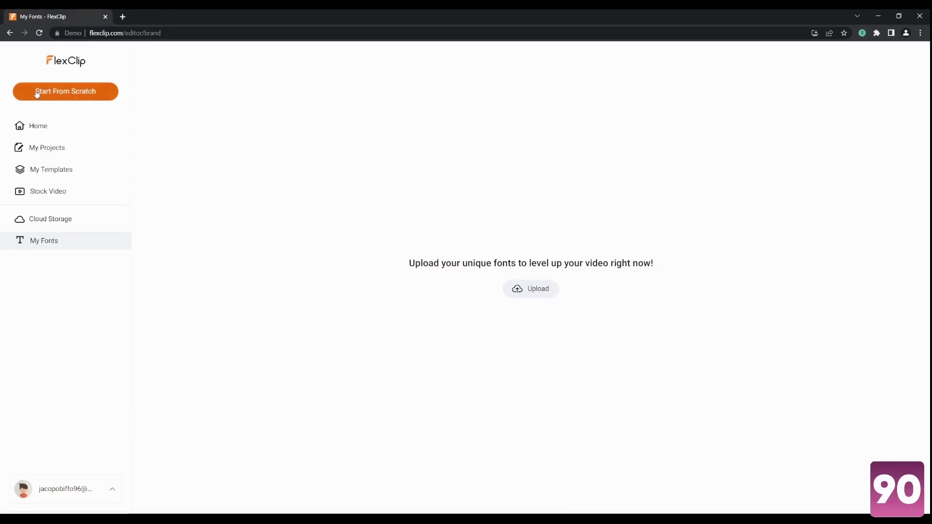
Step: Start a blank 16:9 project from scratch in Storyboard Mode
left_click(90, 92)
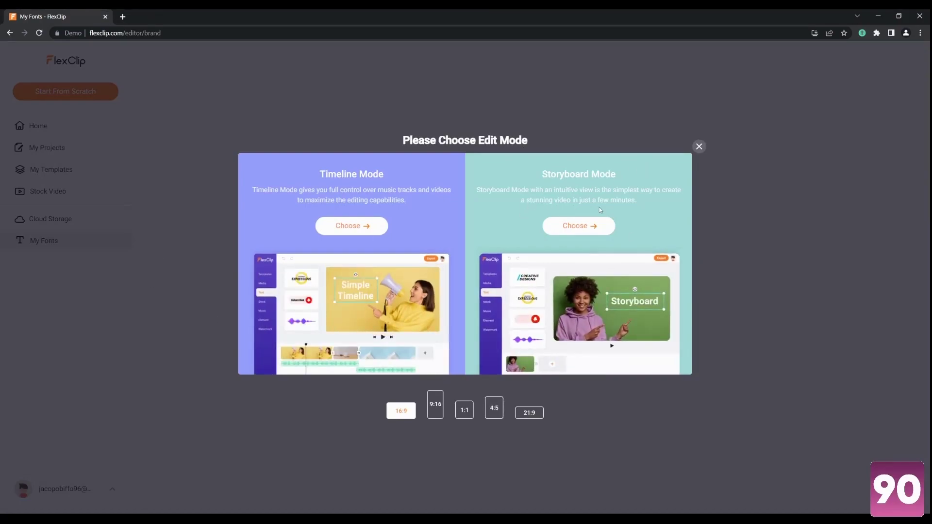
left_click(573, 224)
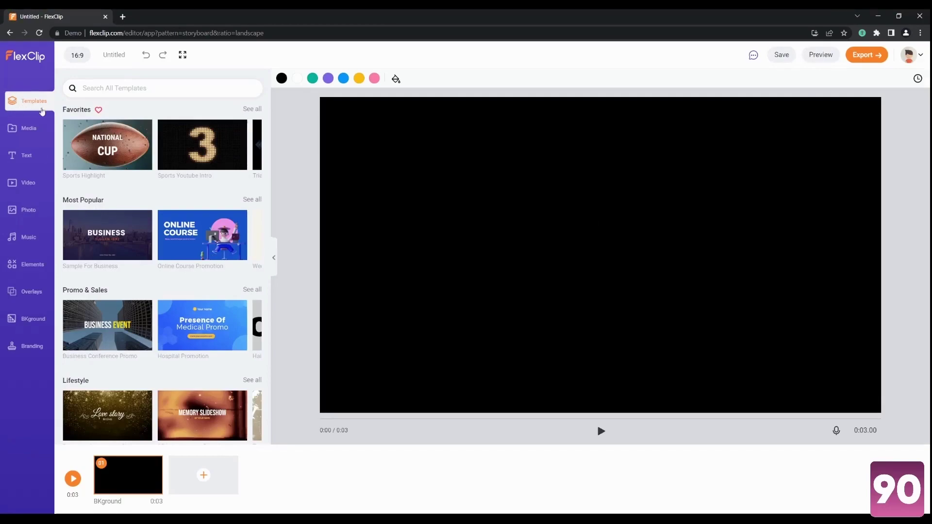
Step: Find the Sports Highlight template and apply all 4 of its pages
scroll(194, 279, "down", 1)
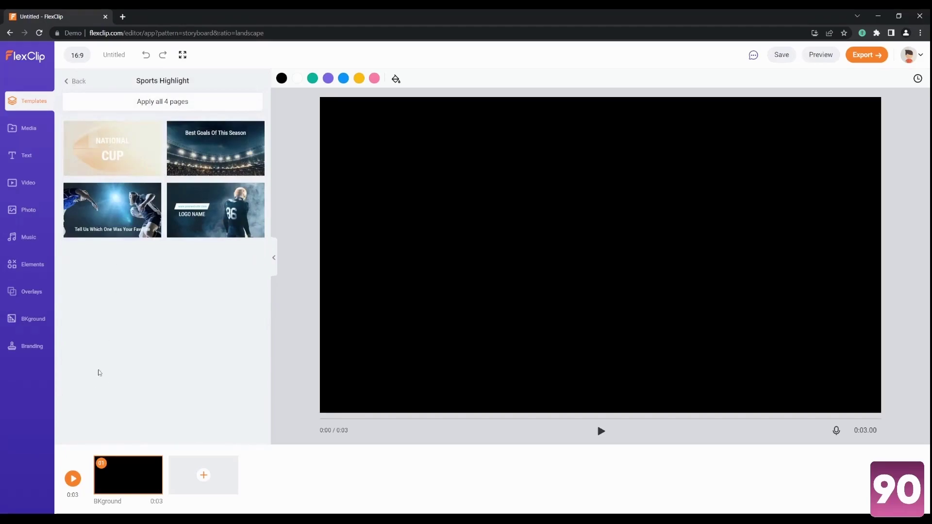
left_click(163, 99)
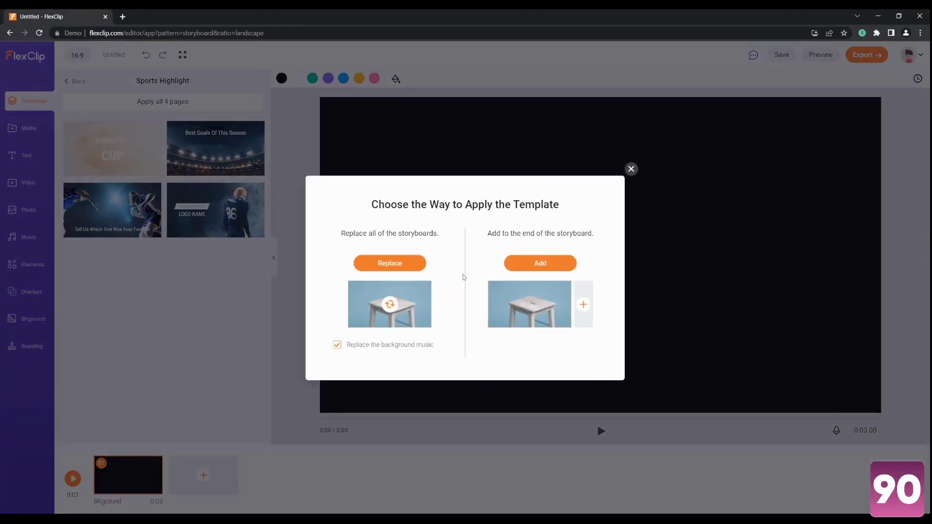
Step: Replace the storyboard with the template and open the NATIONAL CUP title for editing
left_click(390, 263)
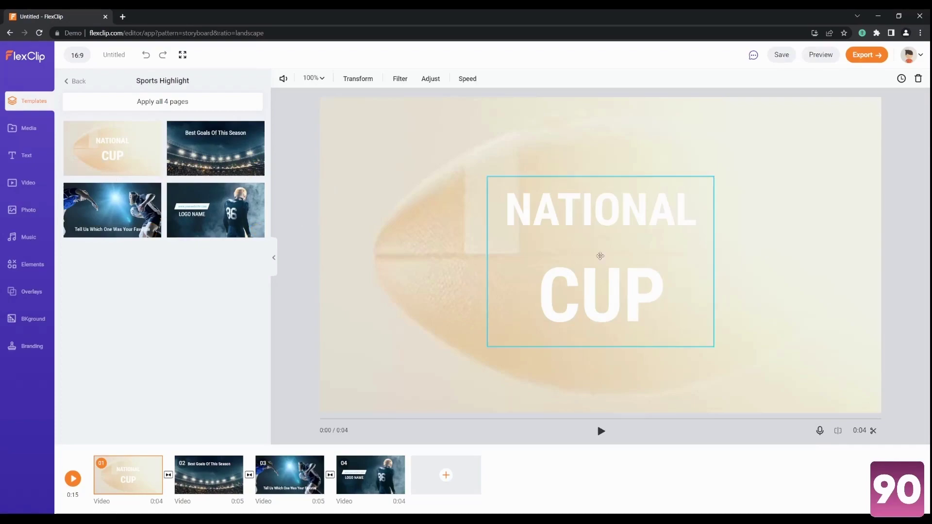
left_click(646, 233)
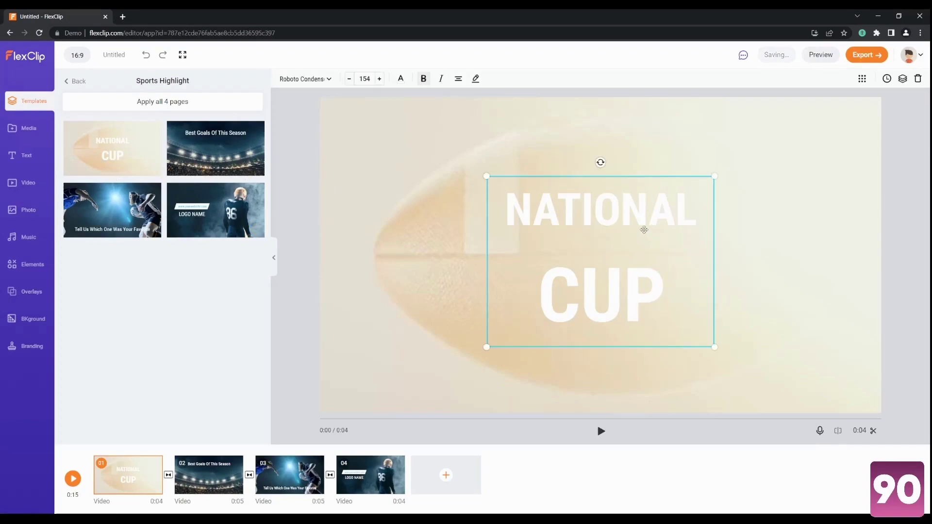
double_click(606, 236)
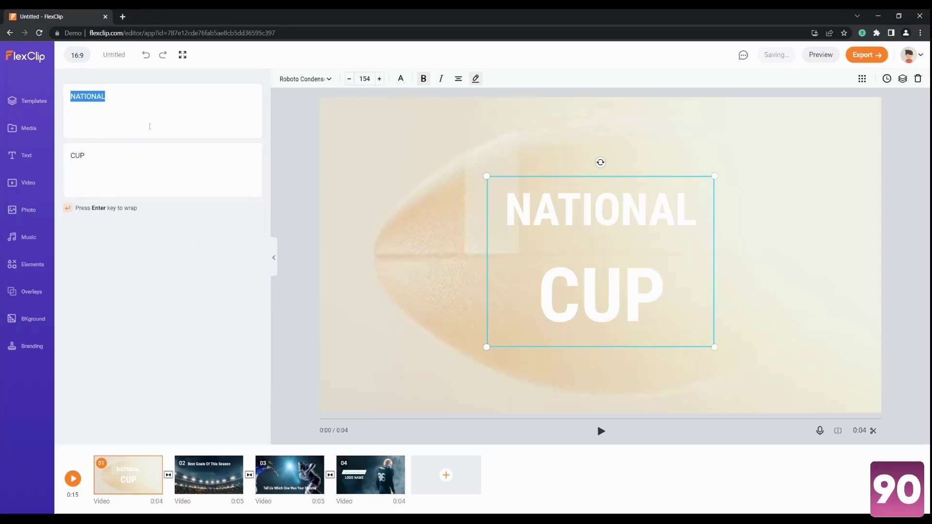
Step: Rewrite the title lines from NATIONAL CUP to 'LIVE Demo', fixing the capitalisation
left_click(121, 154)
left_click(122, 106)
type("LIVE ")
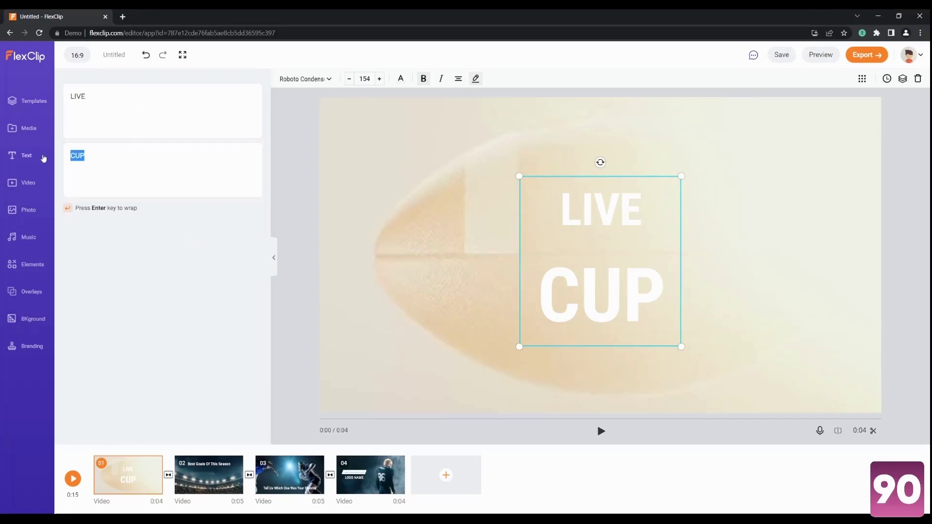
type("DEmo")
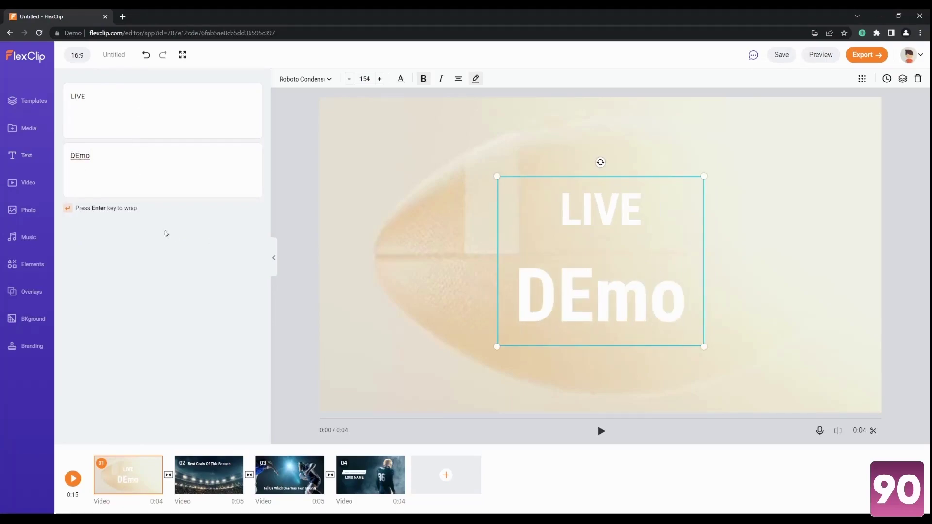
key("BackSpace")
key("BackSpace")
key("BackSpace")
type("emo")
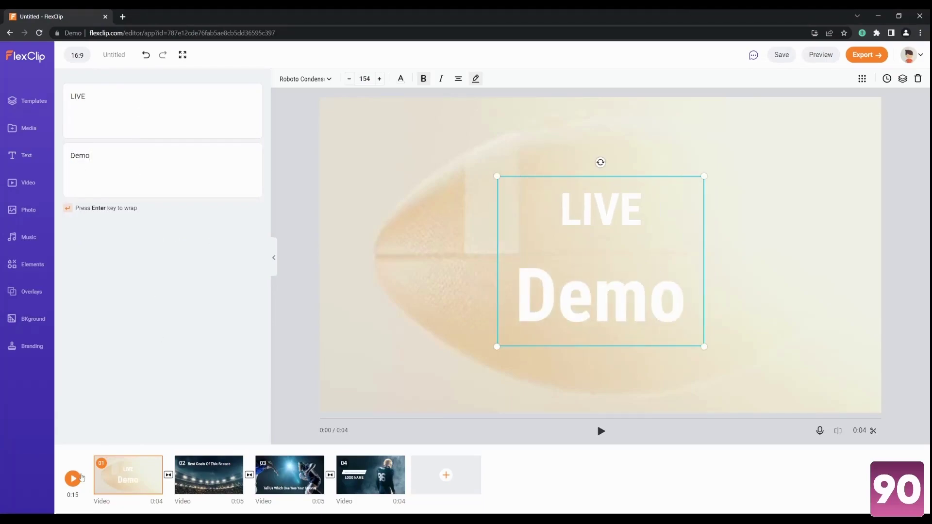
left_click(68, 484)
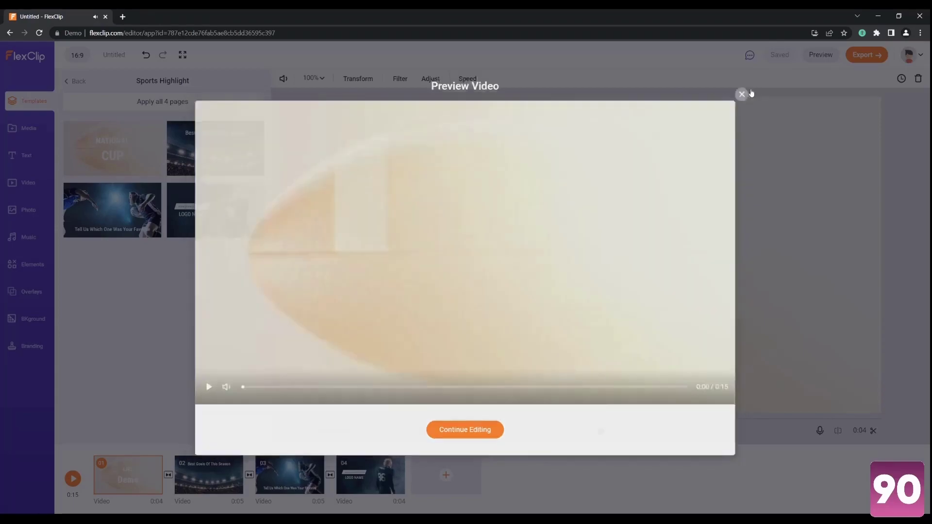
left_click(742, 94)
Step: Apply the Thick Splash Rotation transition after the opening LIVE Demo scene
mouse_move(168, 475)
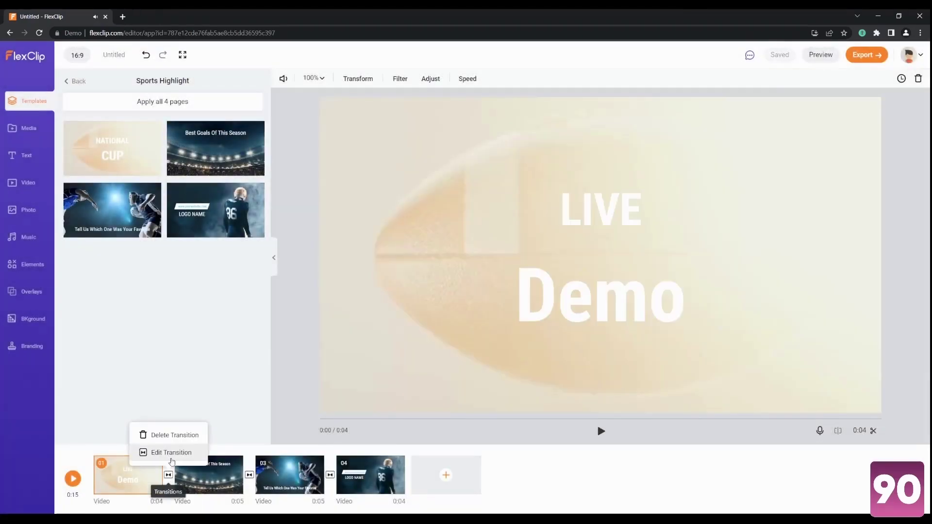
left_click(168, 454)
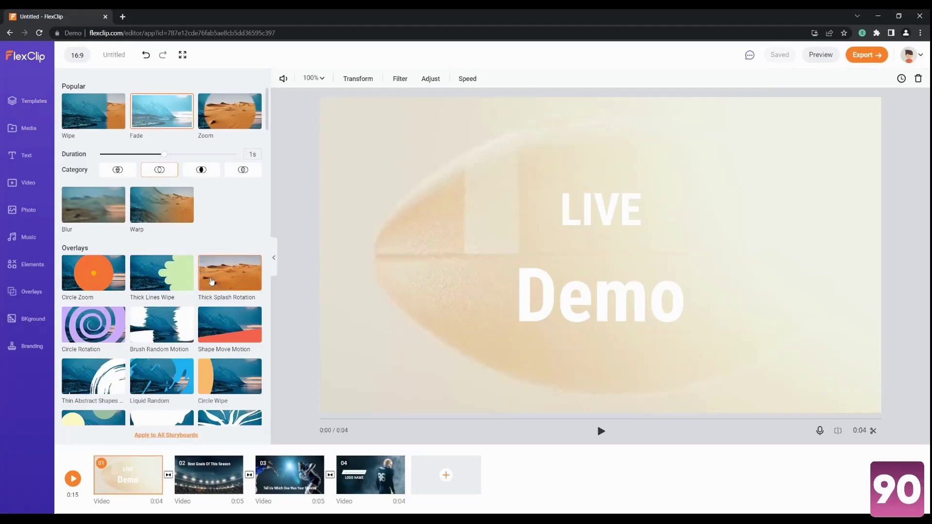
left_click(212, 282)
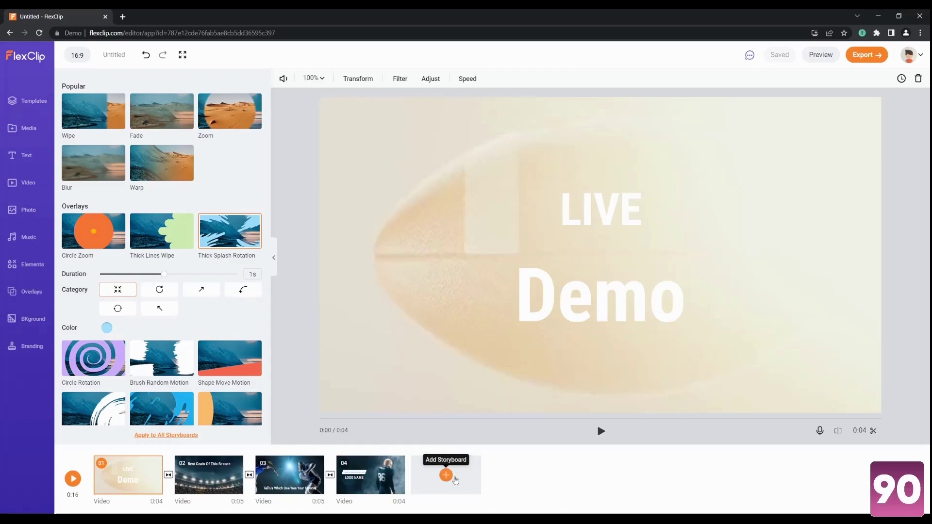
Step: Add a blank black scene after the first scene, then browse the Media and Text panels
left_click(446, 476)
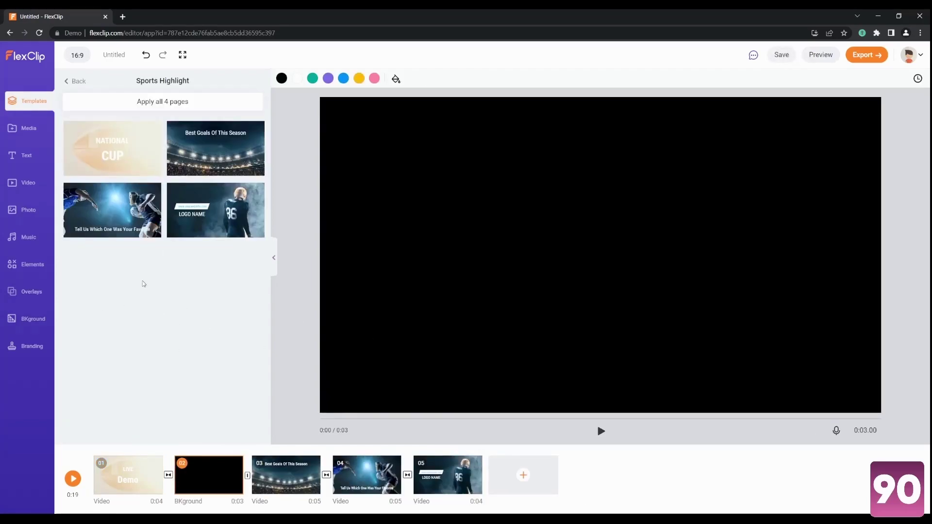
left_click(27, 128)
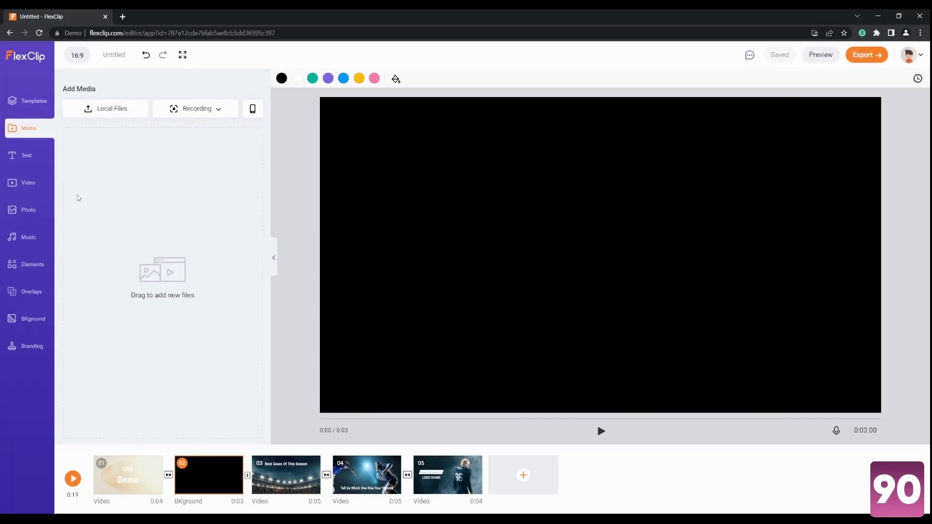
left_click(30, 156)
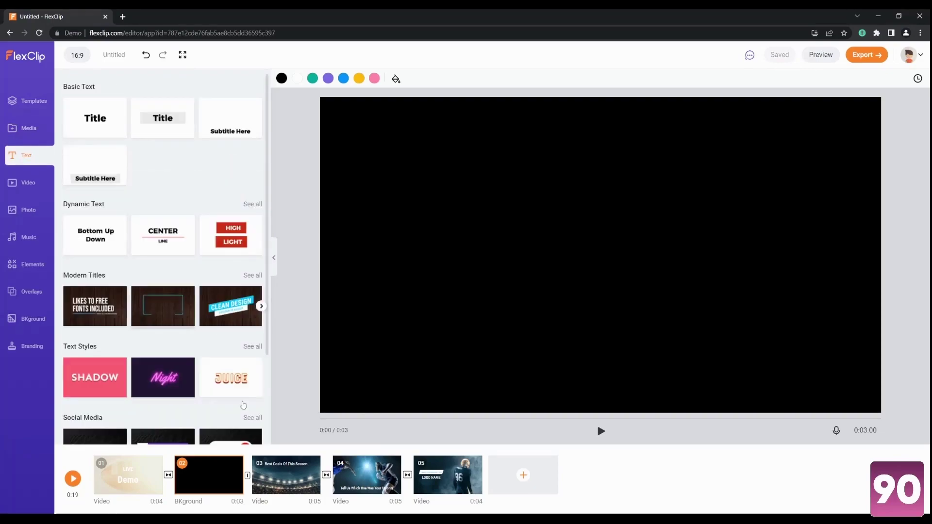
Step: Add a Bottom Up Down 'Enter Title Here' text to the LIVE Demo scene, placed upper-left
left_click(135, 482)
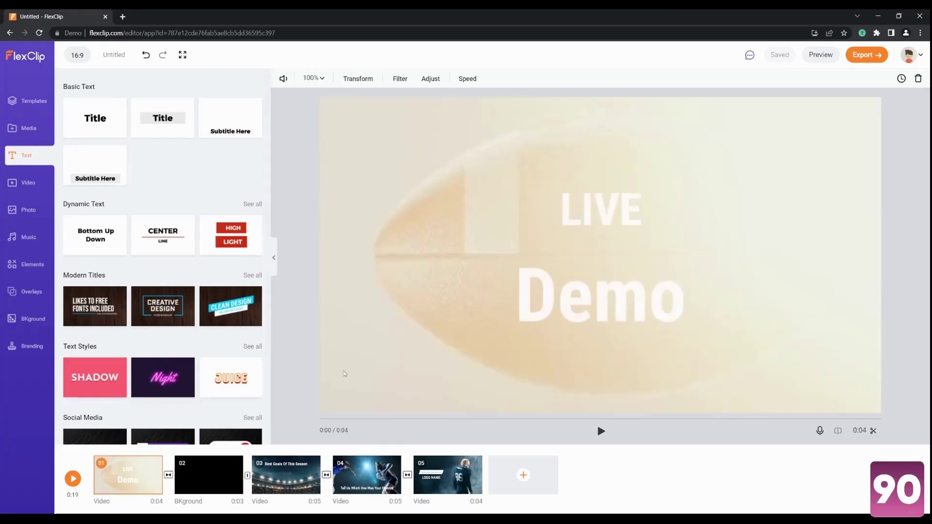
left_click(599, 232)
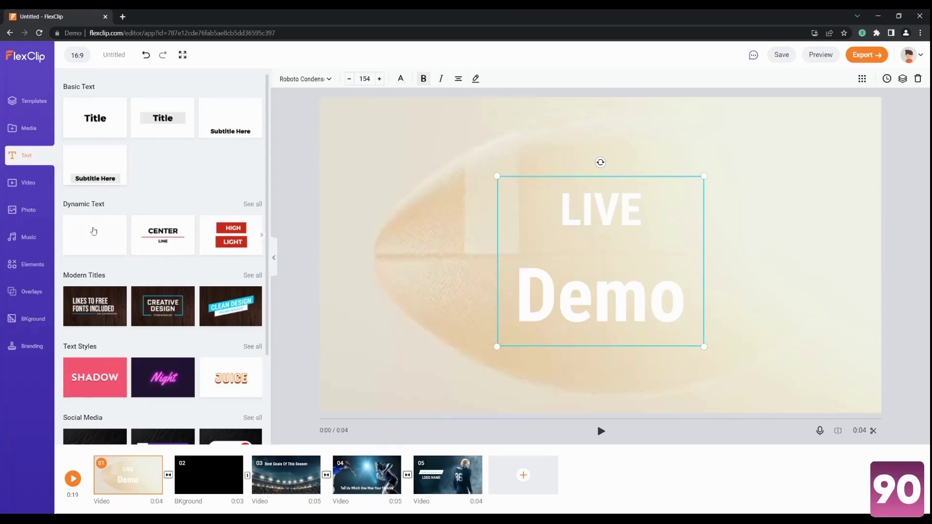
left_click(92, 237)
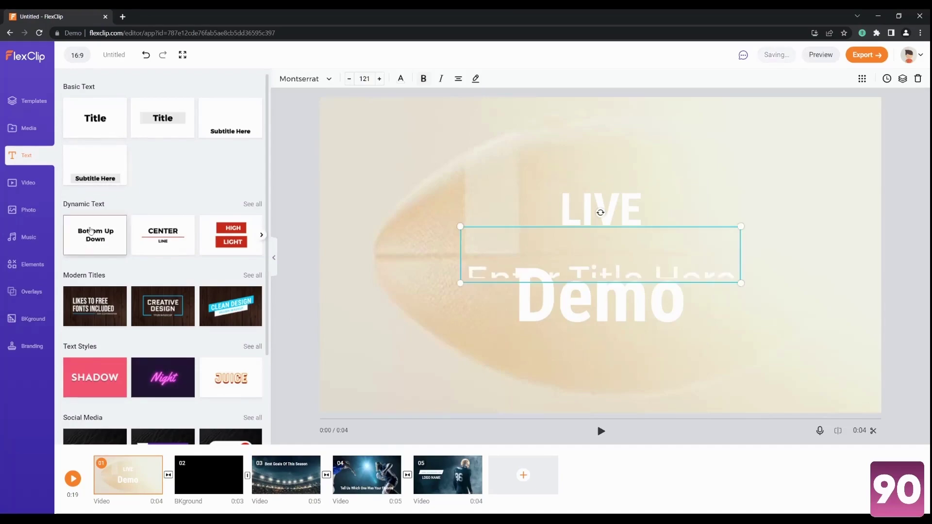
left_click_drag(544, 258, 390, 187)
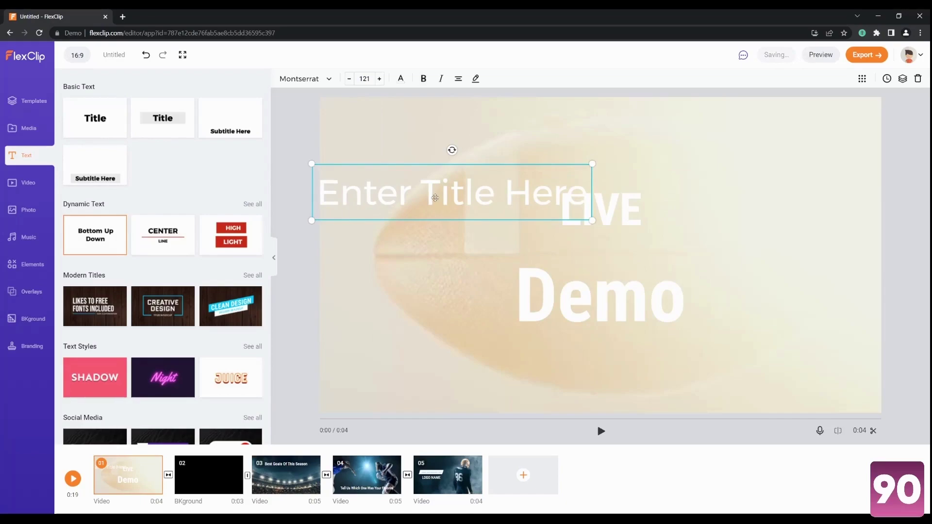
left_click(306, 79)
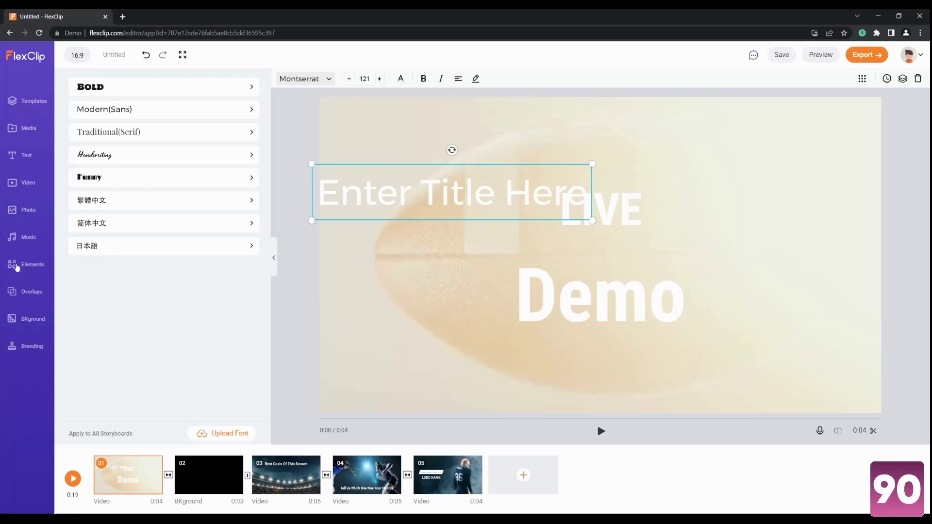
Step: Browse stock videos and photos, then show the photo results for 'animal'
left_click(29, 182)
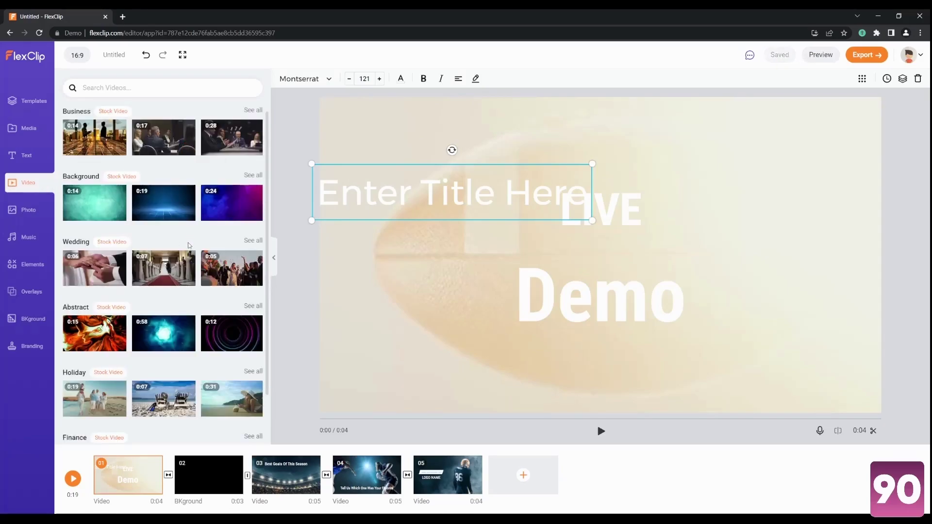
scroll(179, 266, "down", 1)
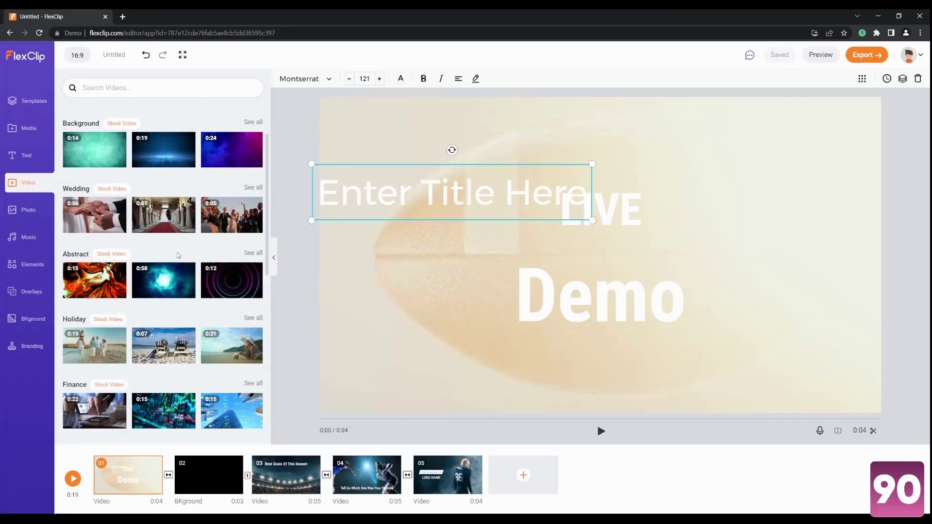
left_click(27, 209)
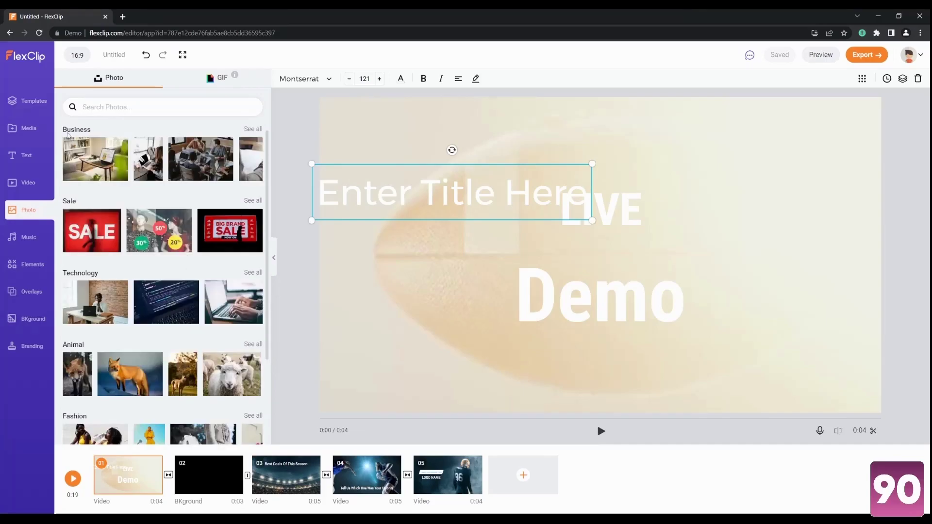
scroll(116, 291, "down", 3)
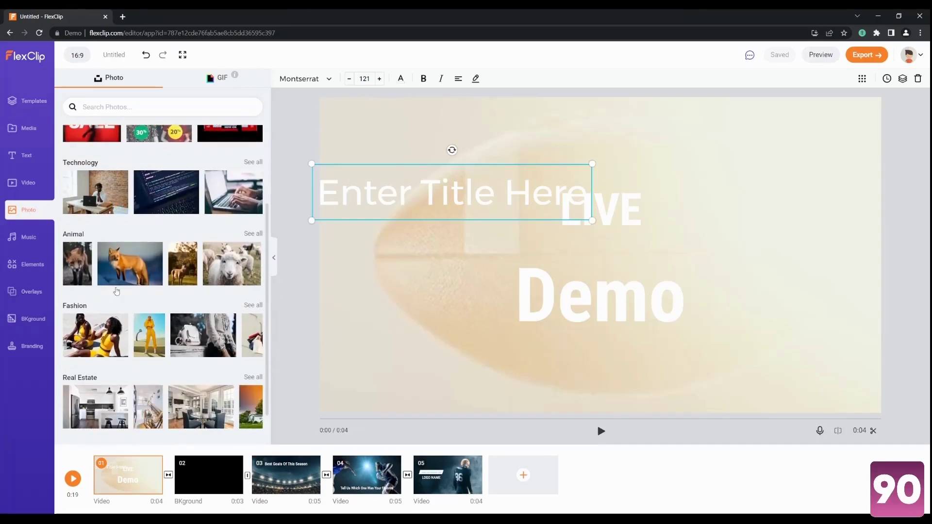
scroll(208, 340, "down", 6)
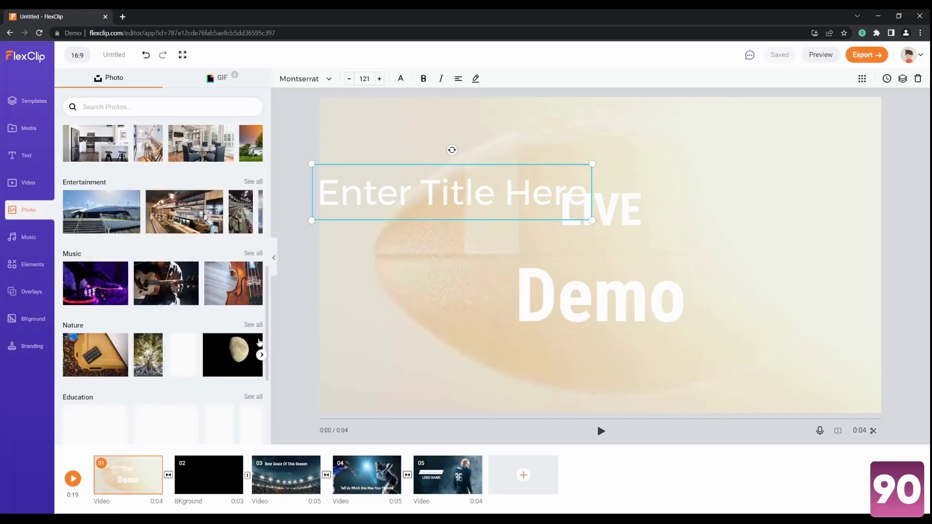
scroll(260, 342, "down", 4)
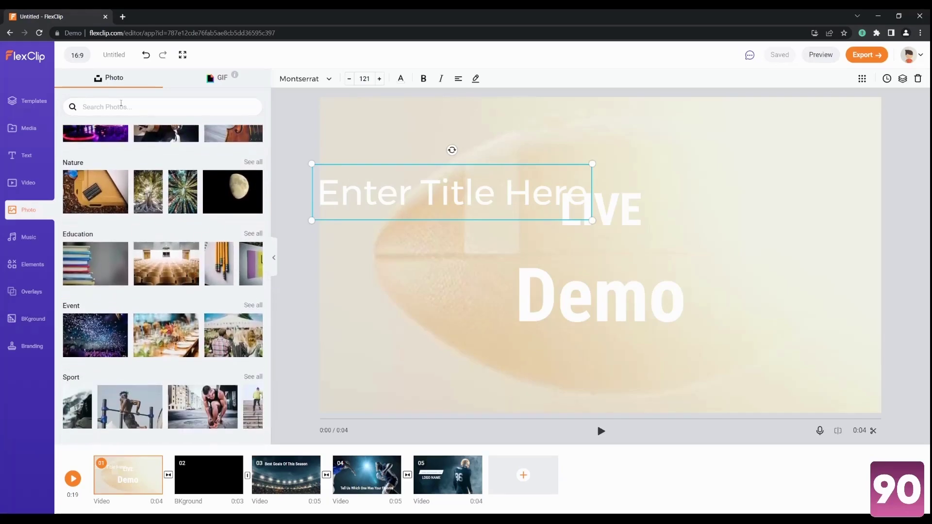
left_click(121, 105)
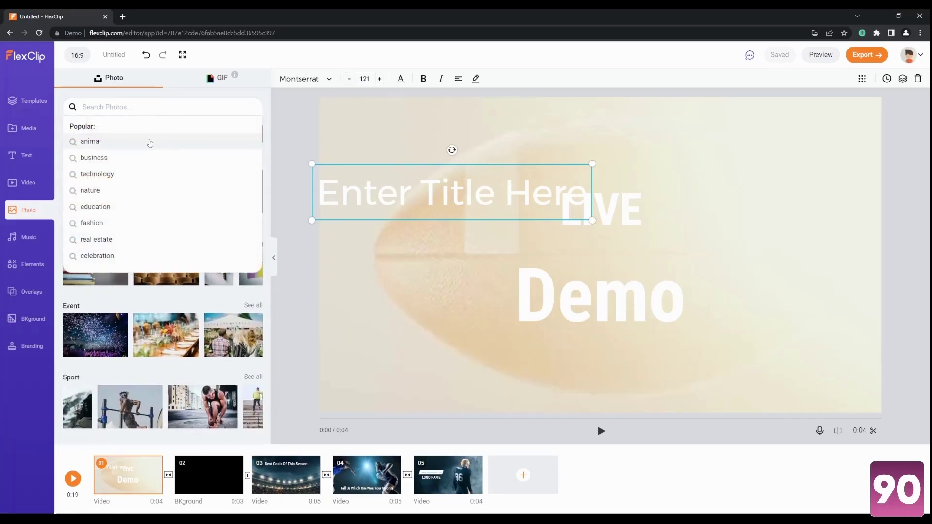
left_click(149, 141)
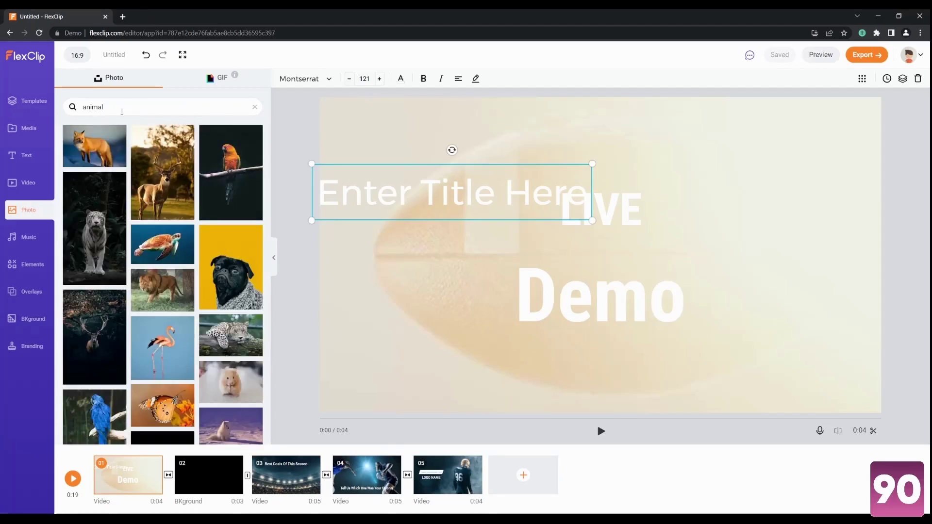
scroll(96, 127, "down", 5)
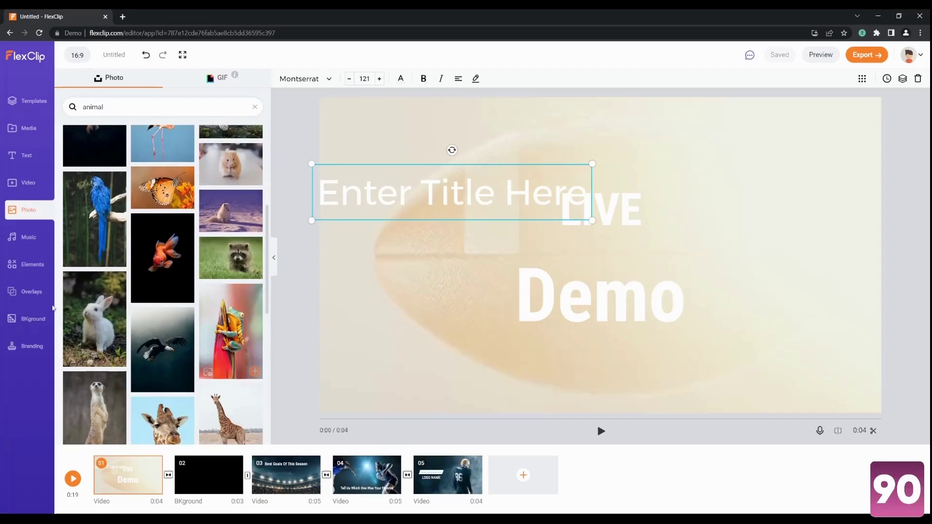
Step: Add the Dancing Feet stock track as background music
left_click(25, 243)
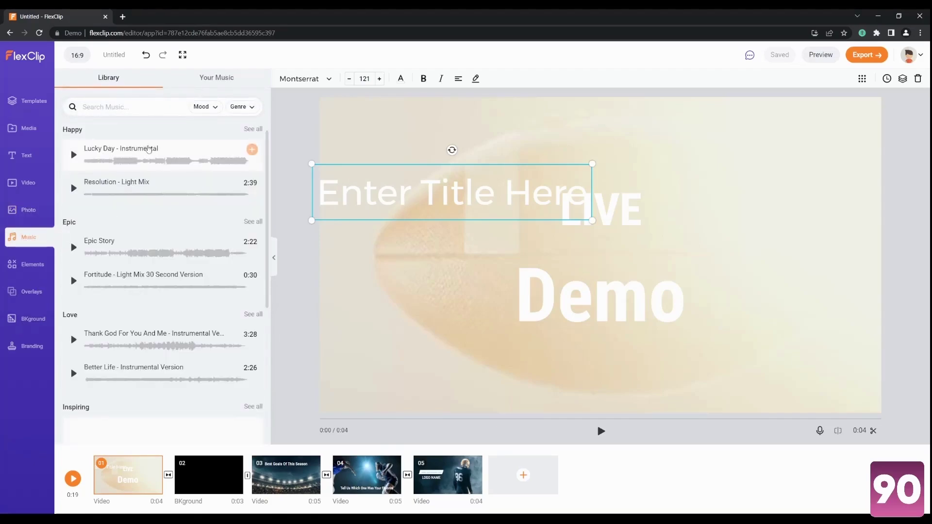
scroll(140, 229, "down", 5)
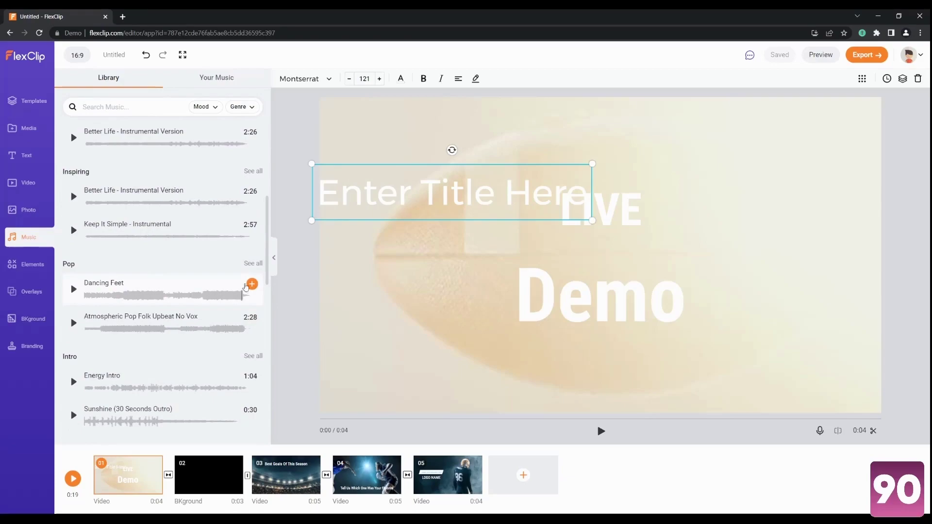
left_click(252, 284)
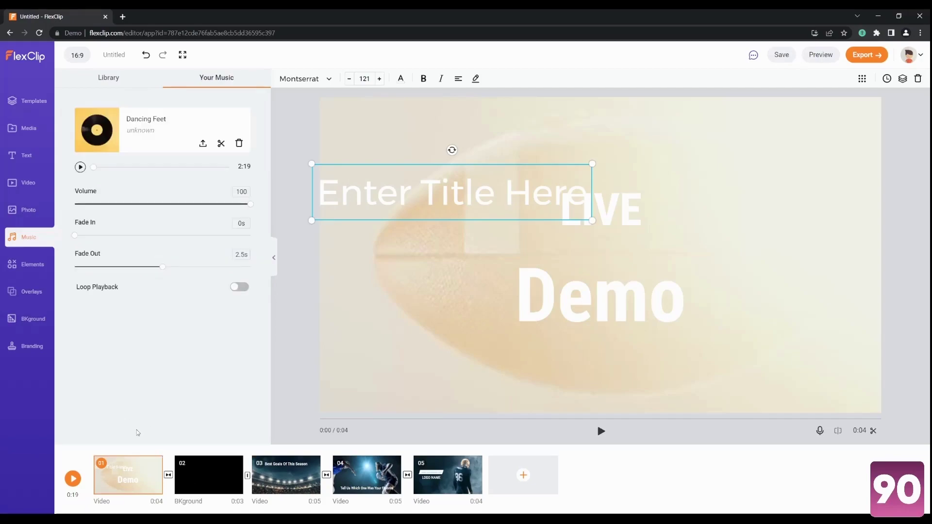
Step: Set the music volume to 86, fade-in to 0.6s and fade-out to 0.5s
left_click_drag(251, 204, 178, 214)
left_click_drag(78, 239, 106, 241)
left_click_drag(160, 268, 92, 268)
left_click_drag(106, 273, 95, 272)
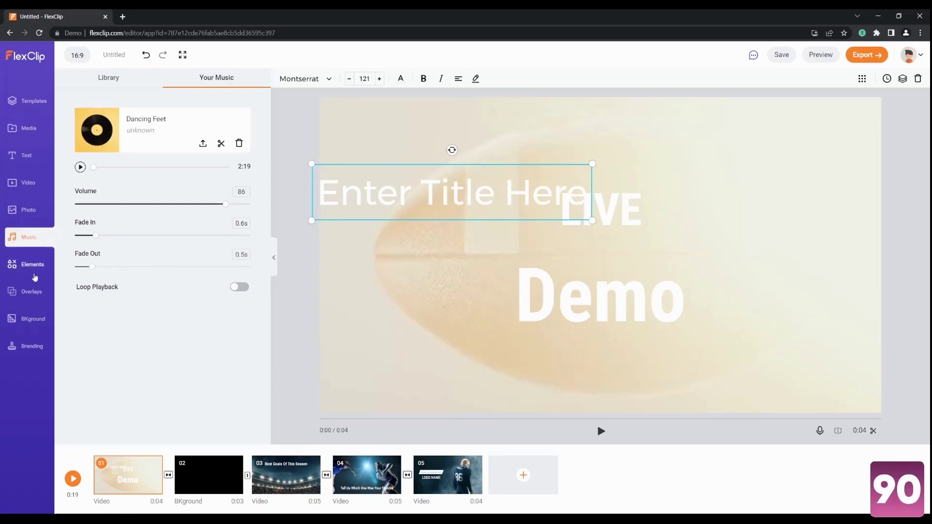
Step: Add a thumbs-up element from Elements to the opening scene's bottom-right corner
left_click(29, 267)
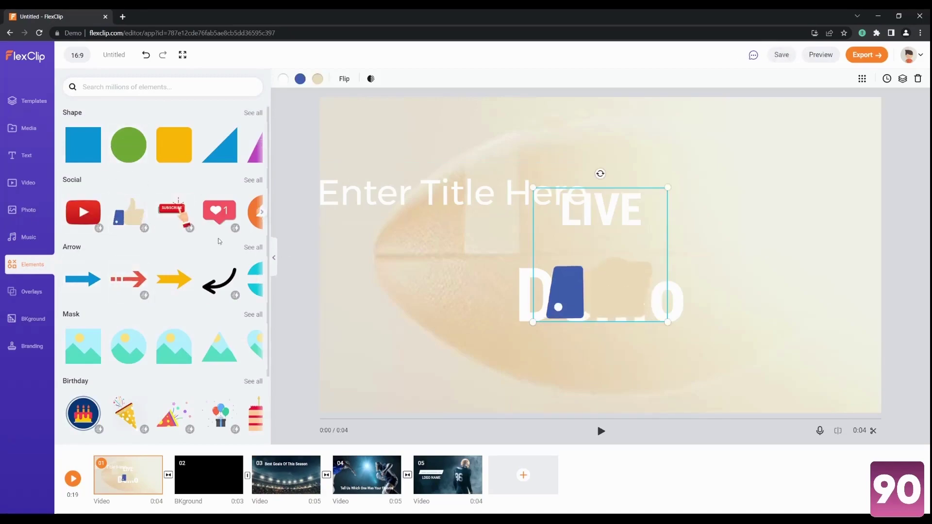
left_click_drag(594, 248, 794, 327)
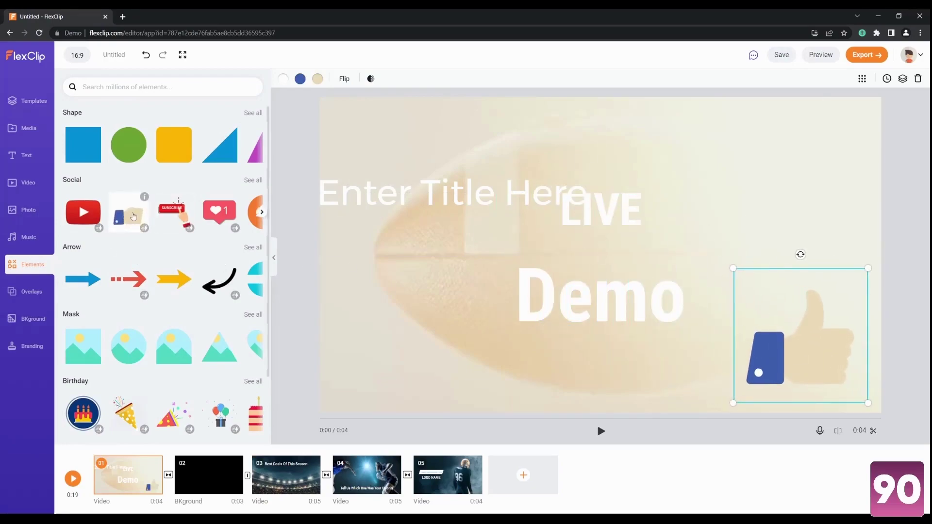
left_click(125, 221)
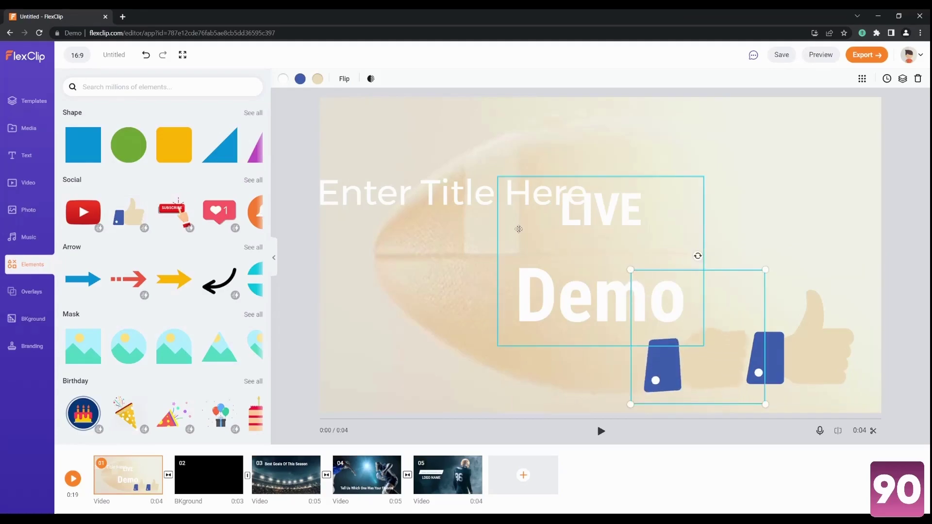
left_click(703, 341)
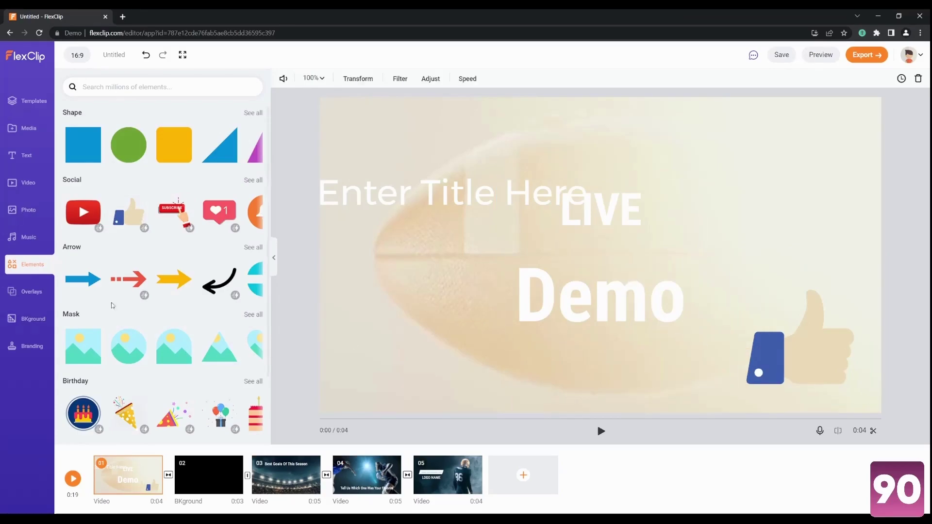
scroll(170, 302, "down", 4)
scroll(171, 304, "down", 3)
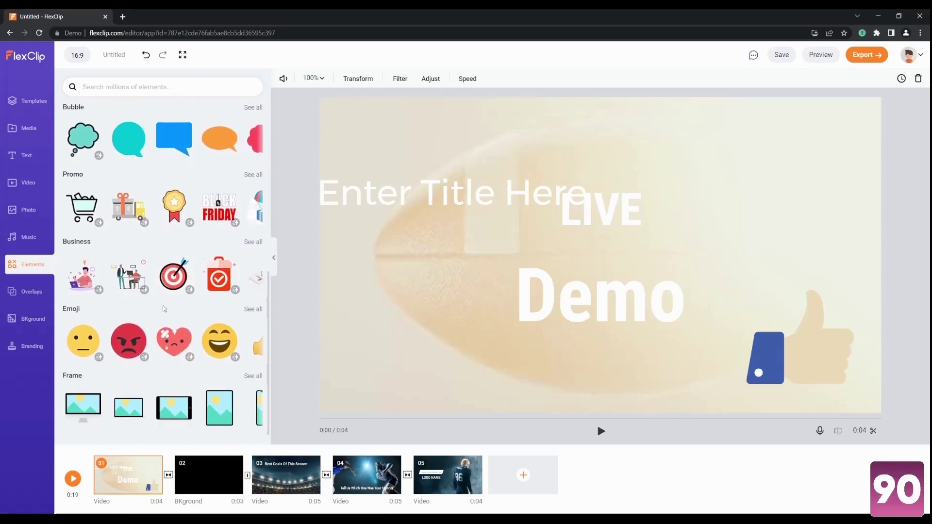
scroll(164, 309, "down", 5)
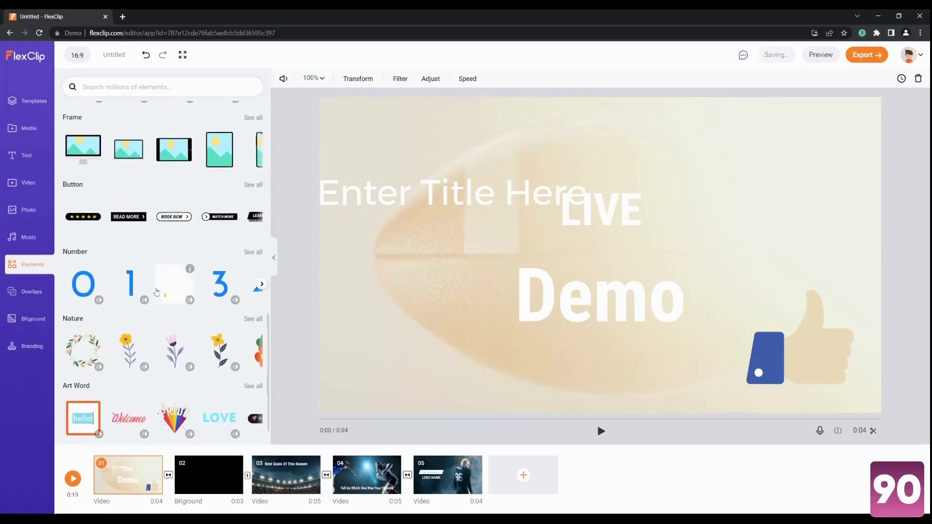
scroll(136, 295, "down", 1)
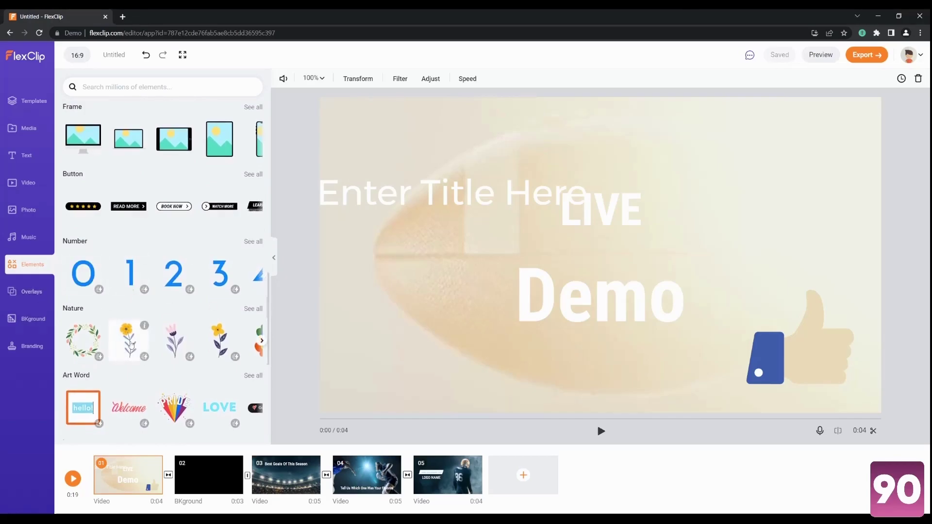
left_click(29, 291)
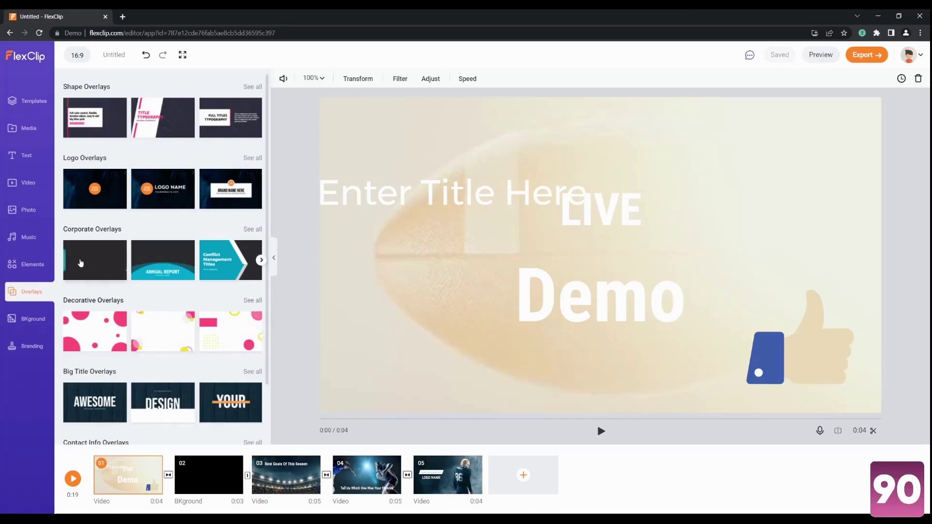
scroll(184, 312, "down", 2)
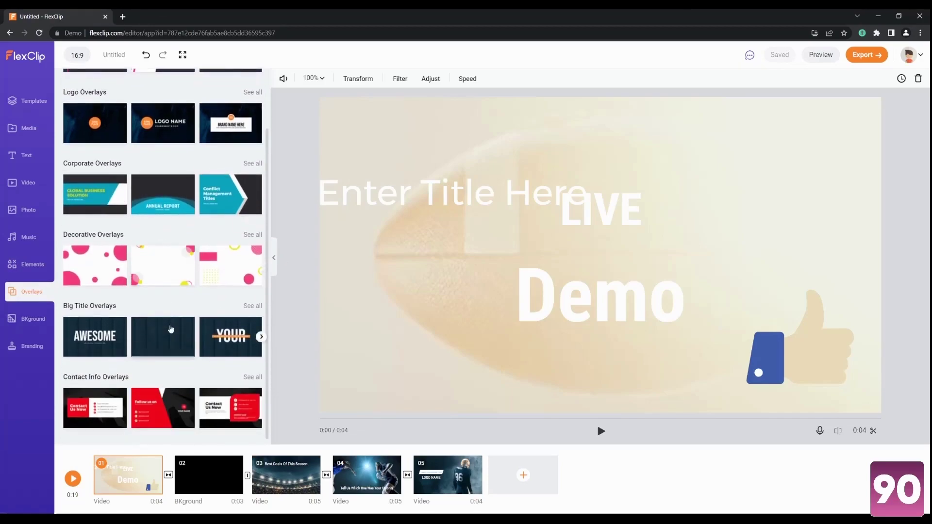
left_click(90, 198)
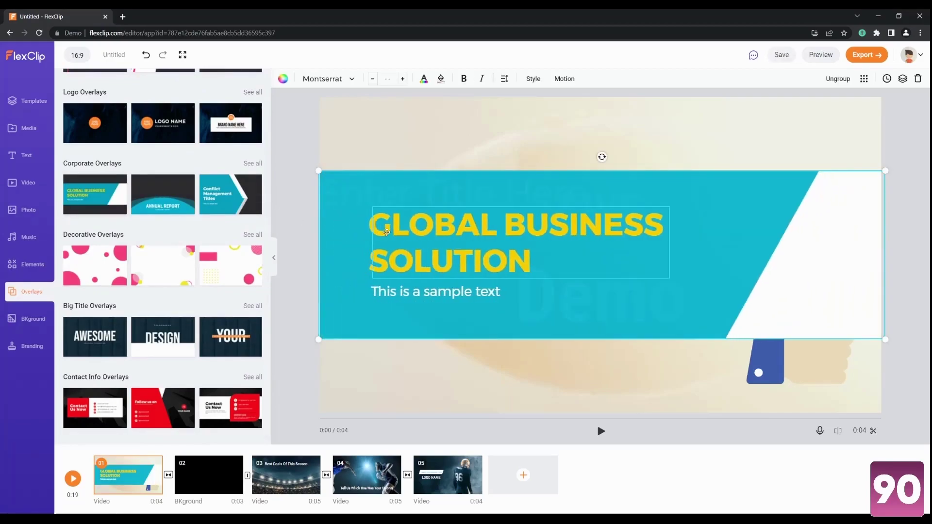
key("Delete")
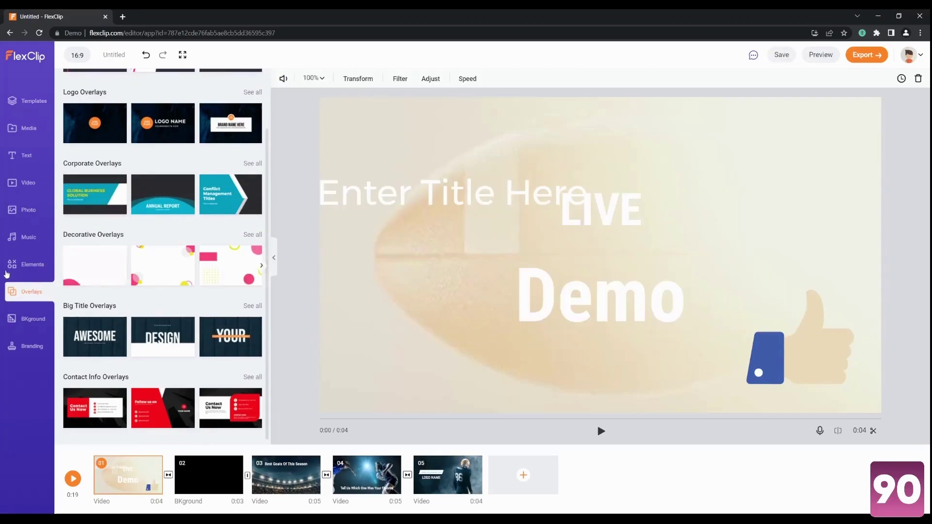
left_click(30, 322)
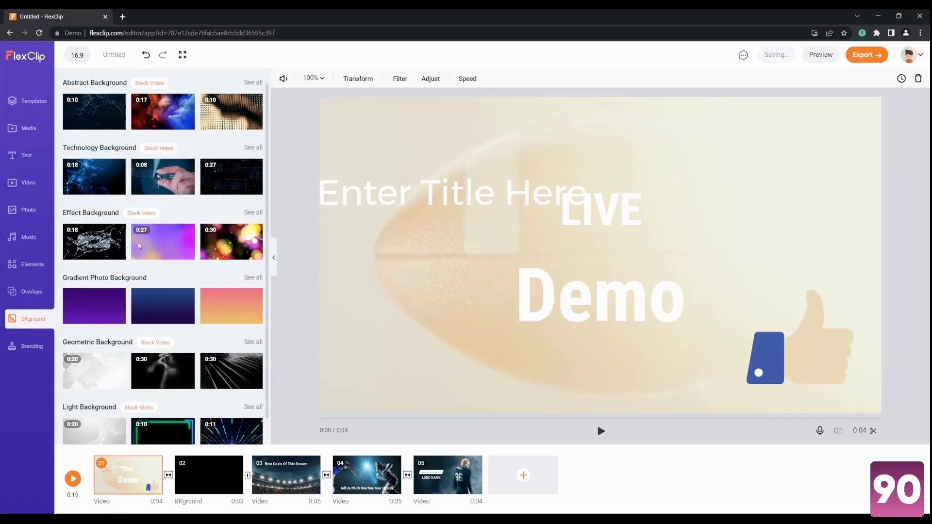
Step: Insert the first Abstract Background particle clip as a 10-second scene and move it to the timeline's end
left_click_drag(119, 123, 537, 480)
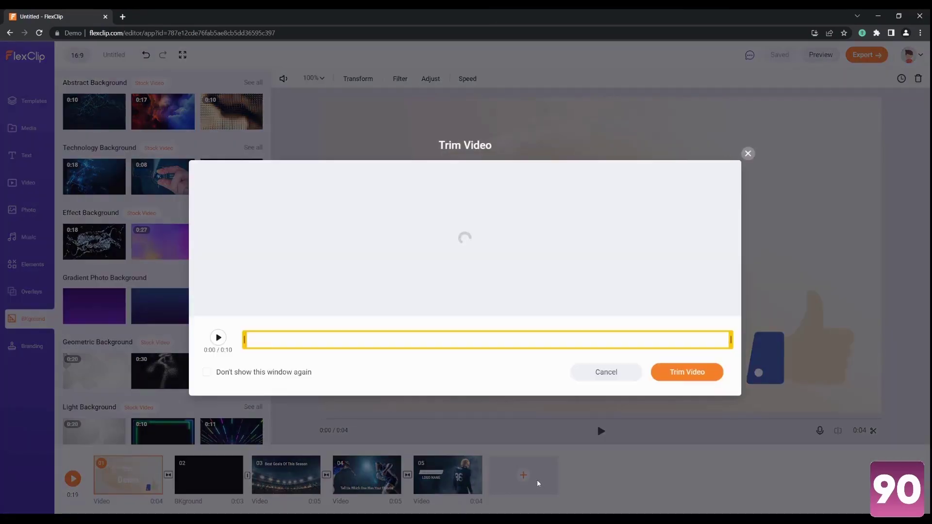
left_click(682, 372)
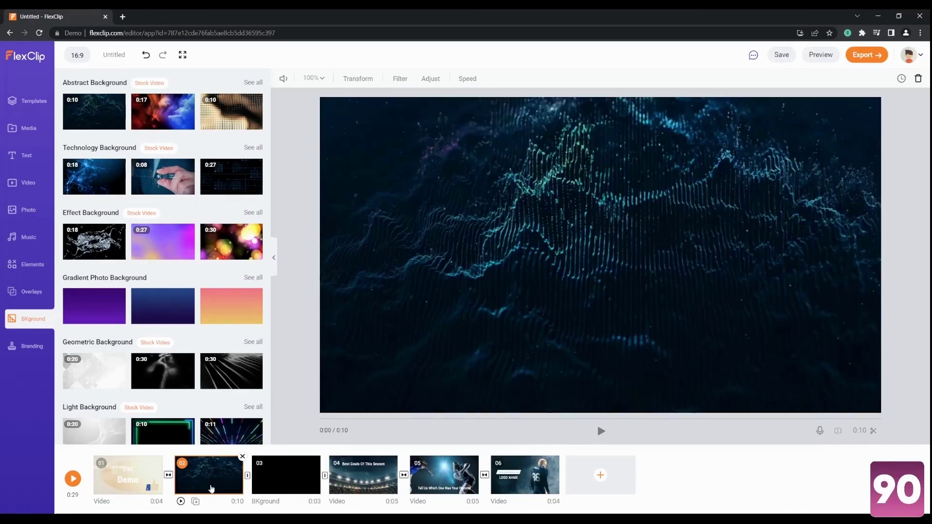
left_click_drag(212, 487, 522, 486)
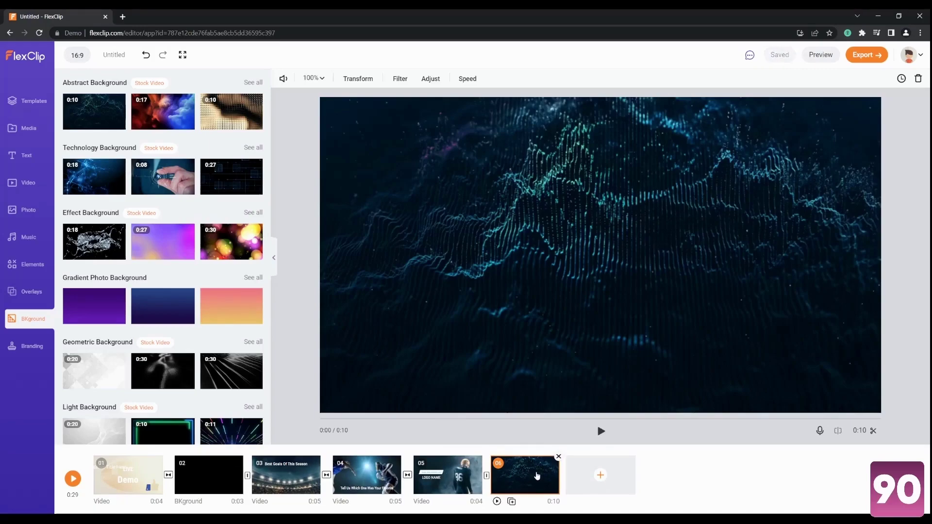
mouse_move(537, 475)
left_mouse_down()
mouse_move(520, 473)
mouse_move(562, 472)
mouse_move(540, 471)
left_mouse_up()
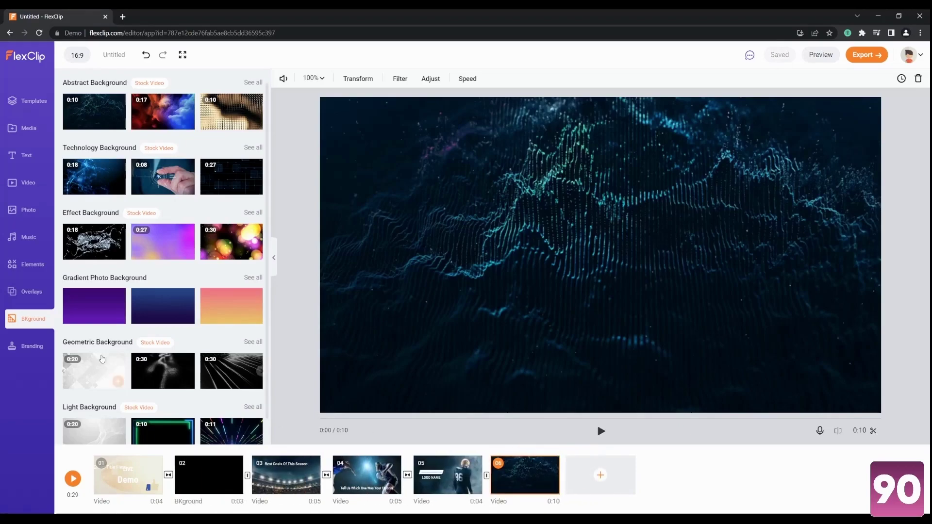
left_click(35, 152)
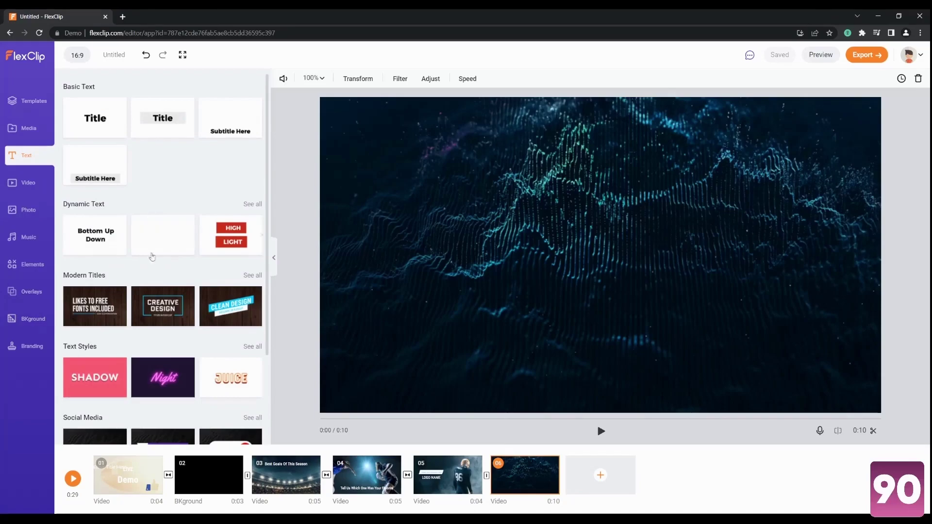
Step: Add a Title text box to the particle scene and make it read 'Example'
left_click(91, 121)
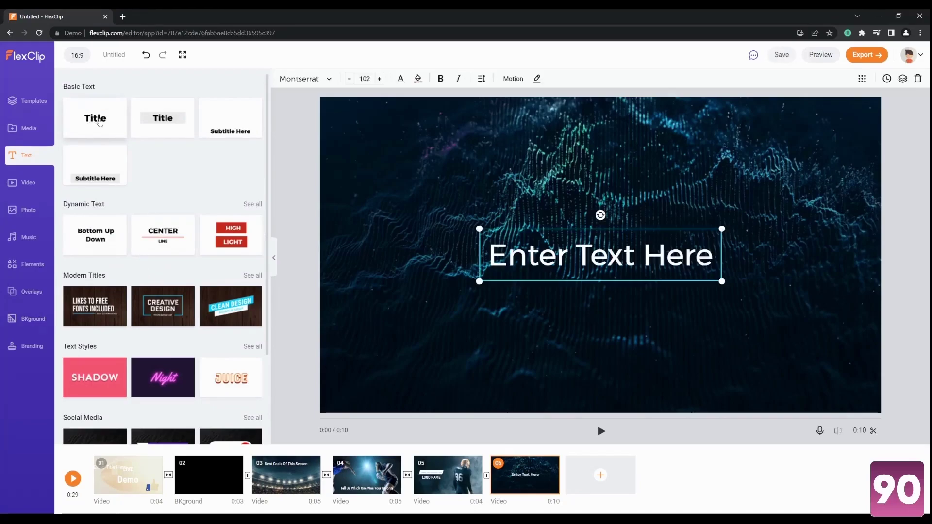
left_click(556, 257)
type("Exza")
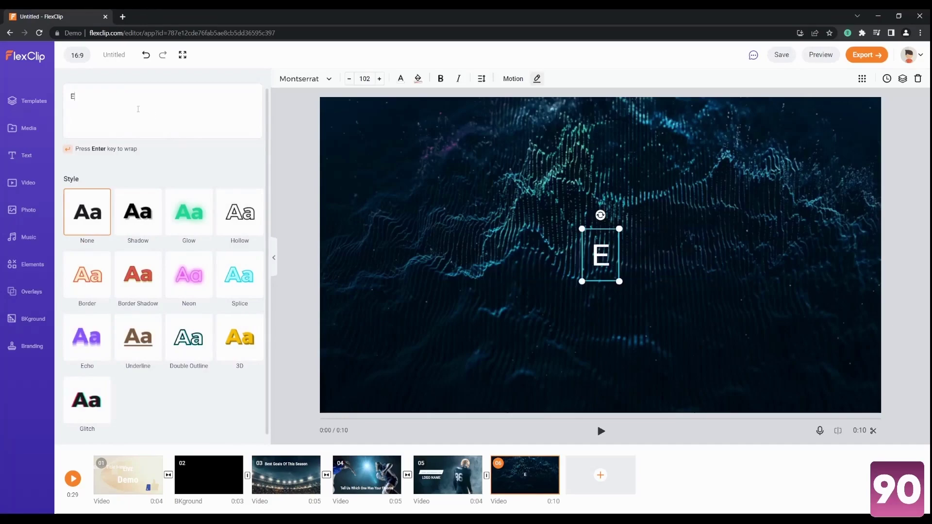
key("BackSpace")
key("BackSpace")
type("ample")
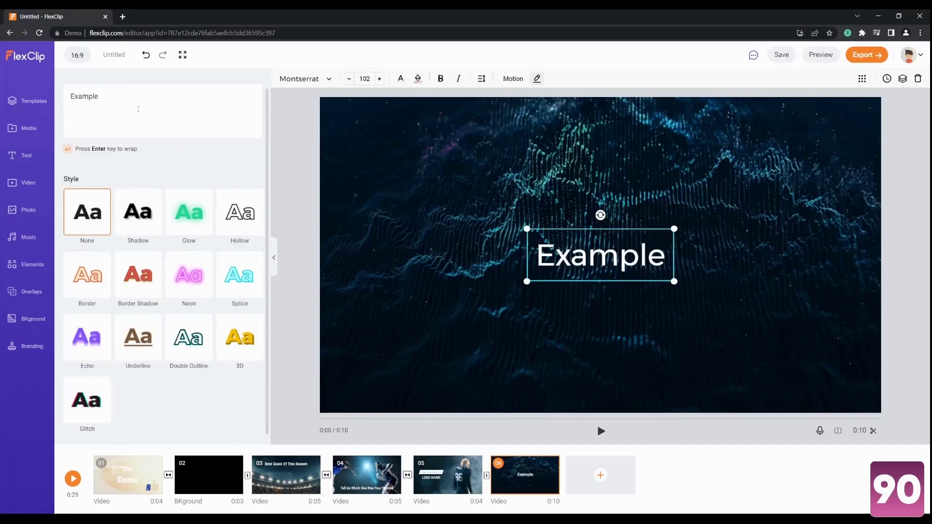
left_click(28, 319)
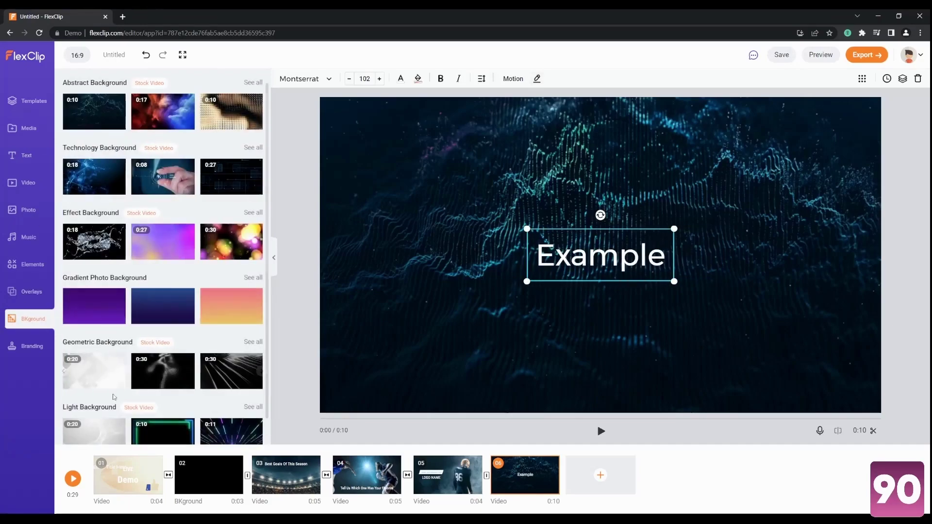
Step: Scroll down the sidebar to bring up the Branding settings
scroll(168, 324, "down", 1)
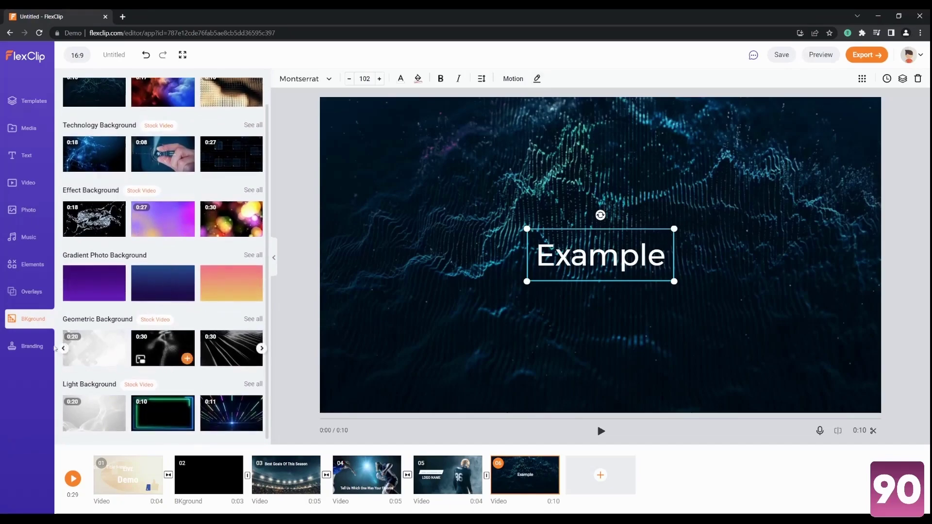
left_click(17, 351)
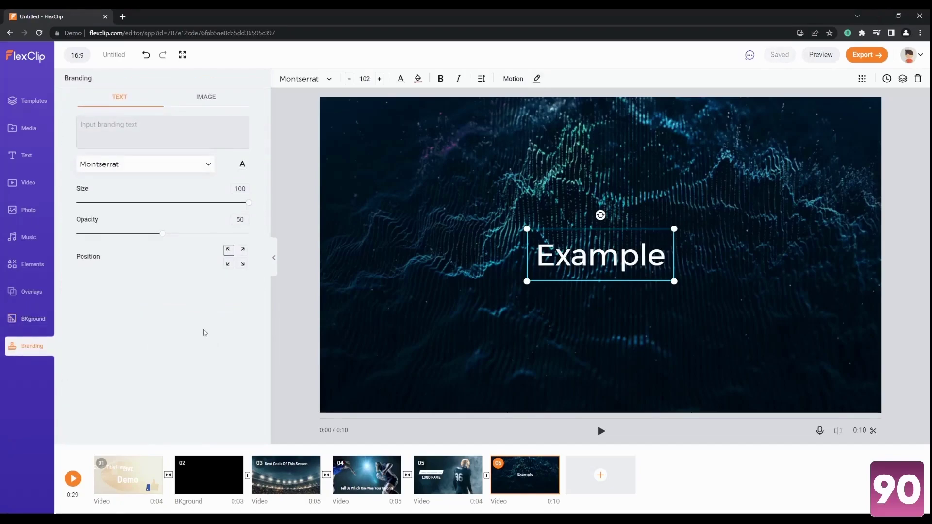